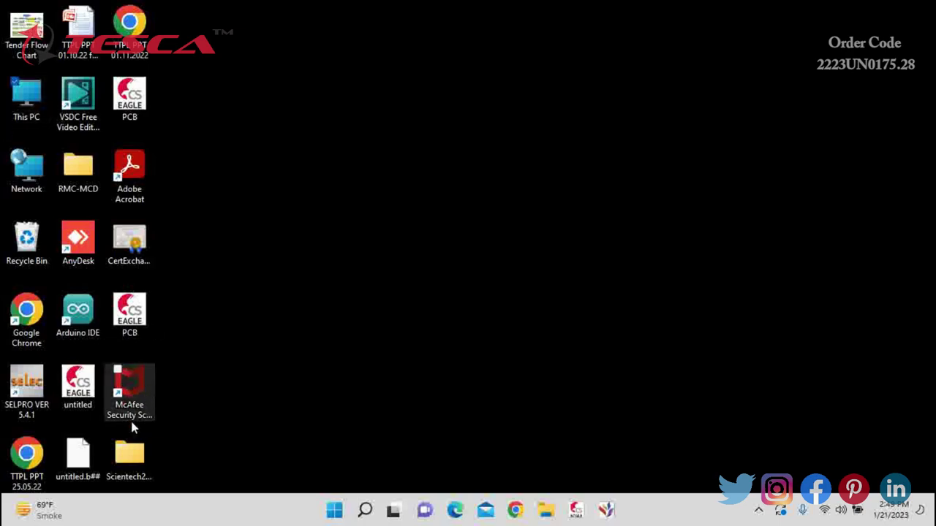
Launch the Scientech 2137 application from the Scientech2137 desktop folder.
double_click(128, 455)
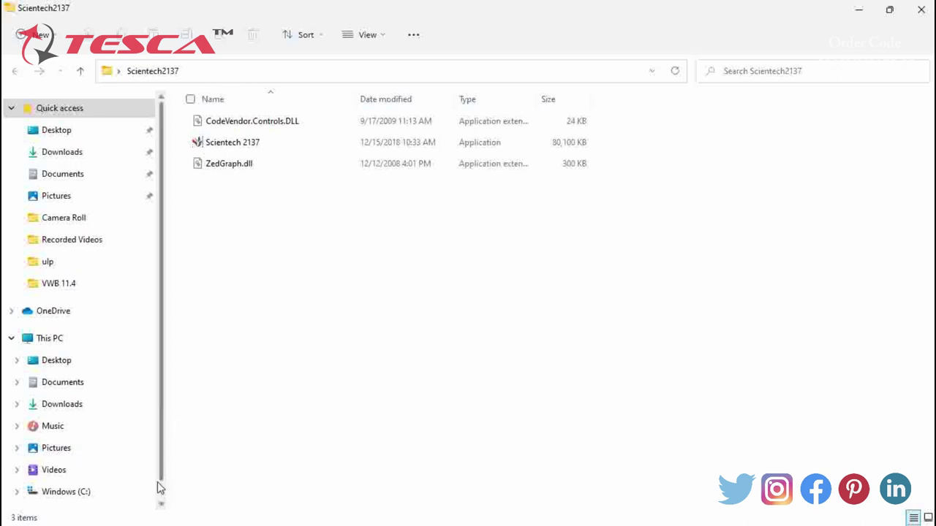
double_click(250, 141)
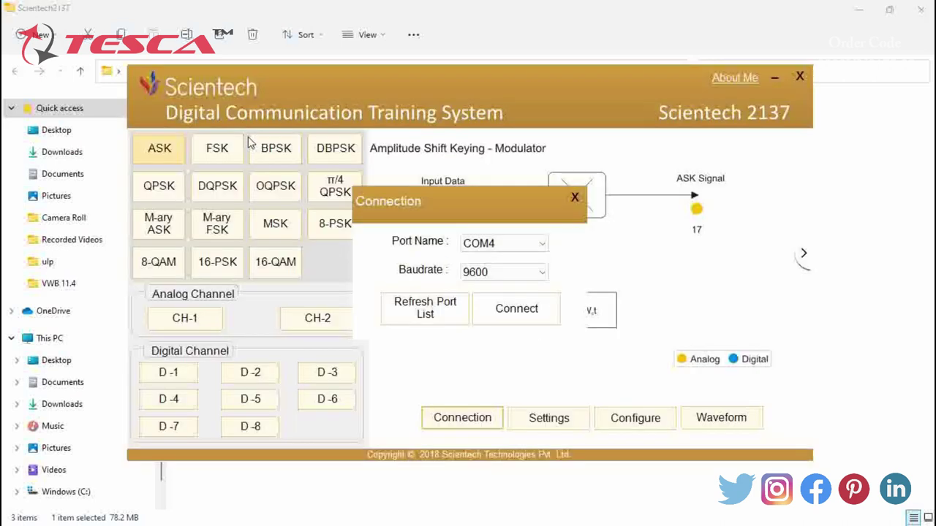
Connect on COM4 at 9600 baud, probe ASK at TP11 and TP18, and view the waveforms.
click(516, 308)
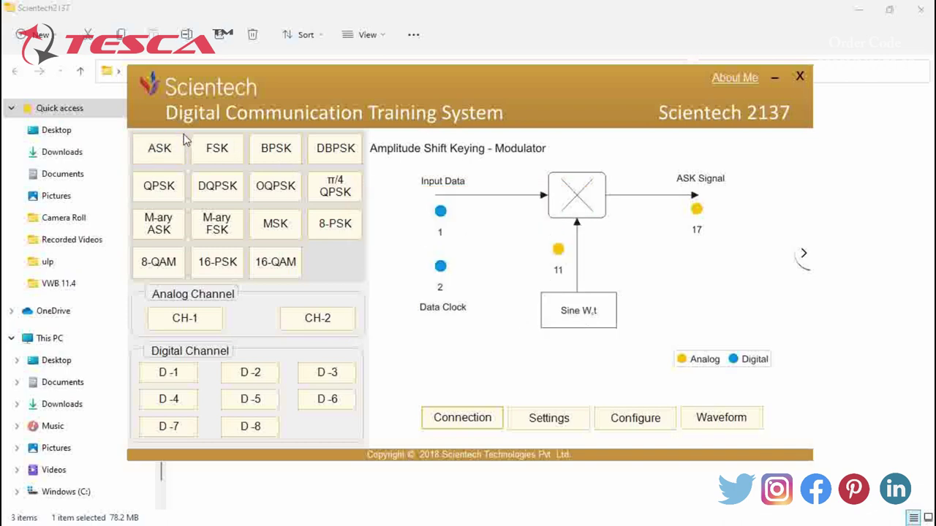
click(166, 151)
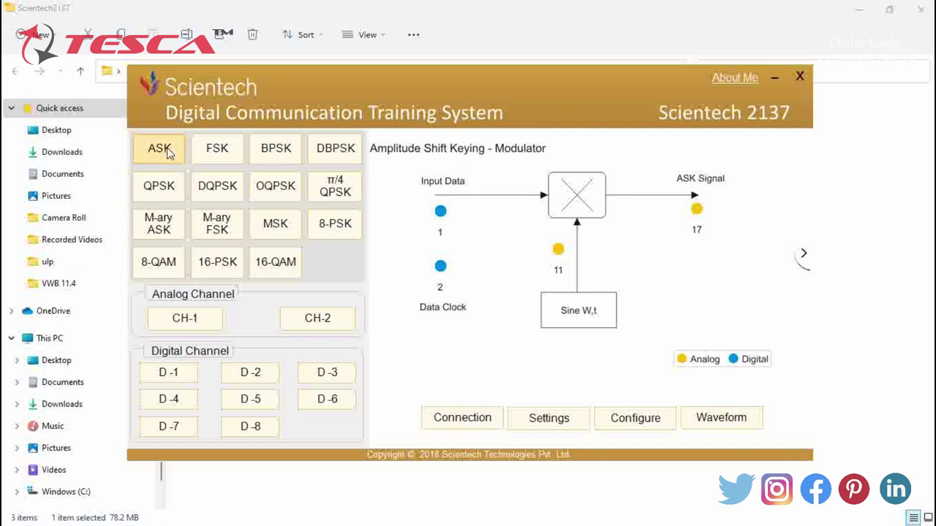
click(171, 326)
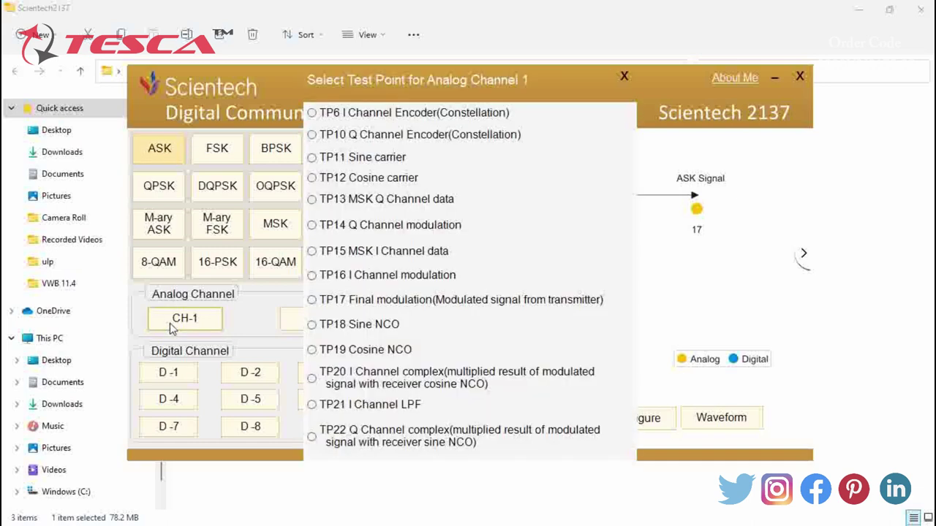
click(312, 158)
click(305, 316)
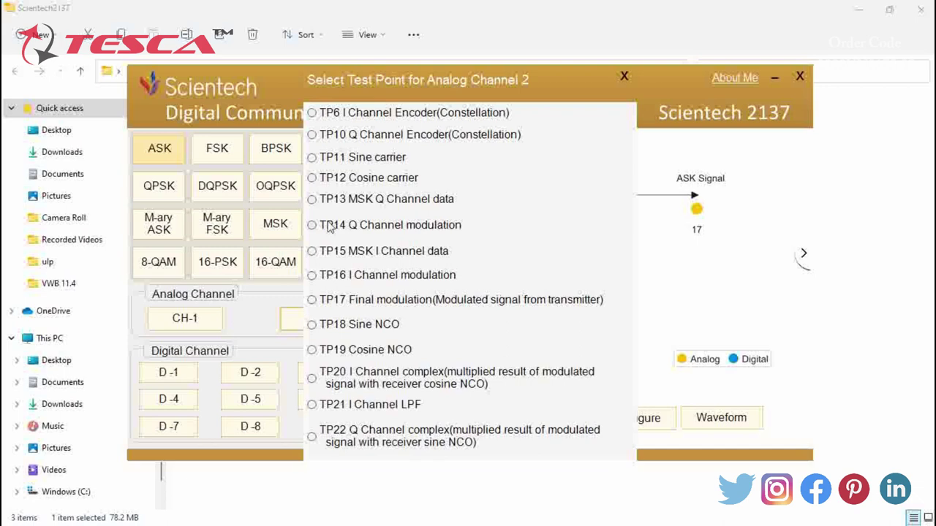
click(311, 325)
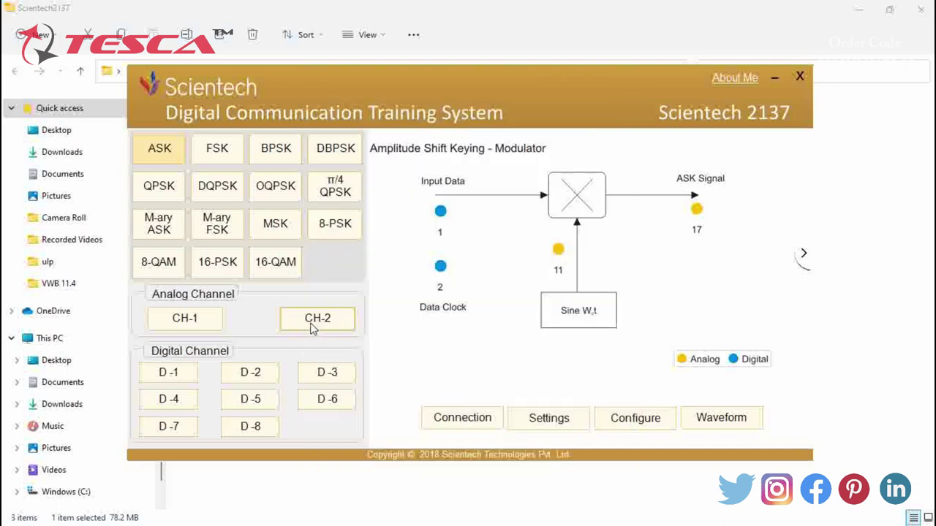
click(640, 424)
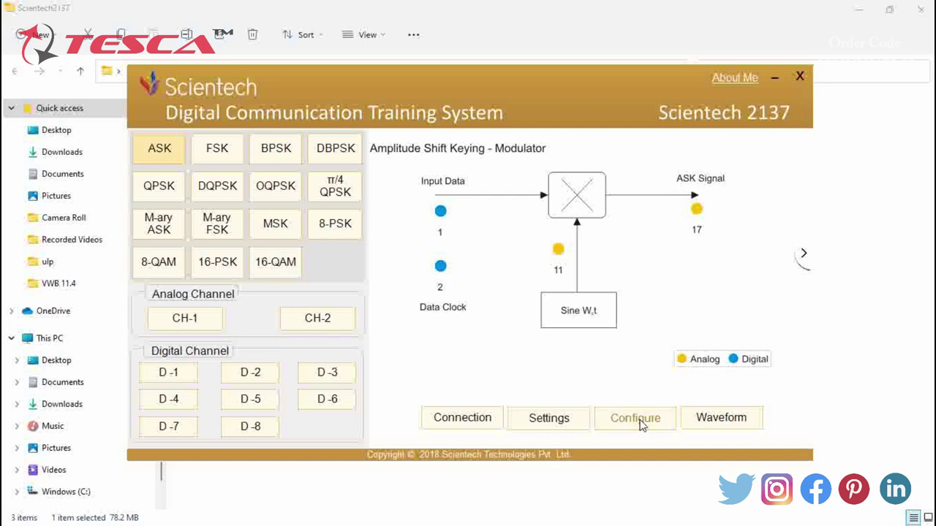
click(719, 421)
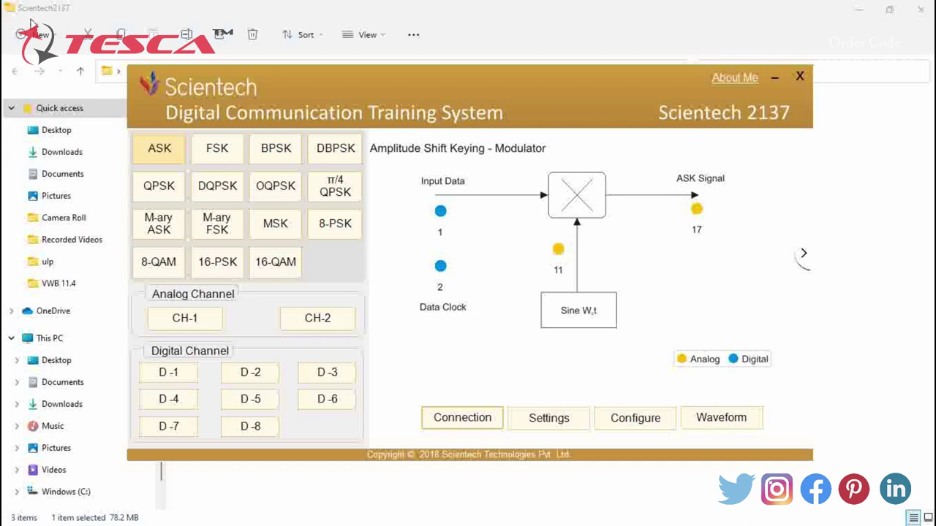
Show the FSK modulator with channel 1 on TP17 Final modulation and channel 2 on TP18 Sine NCO.
click(217, 150)
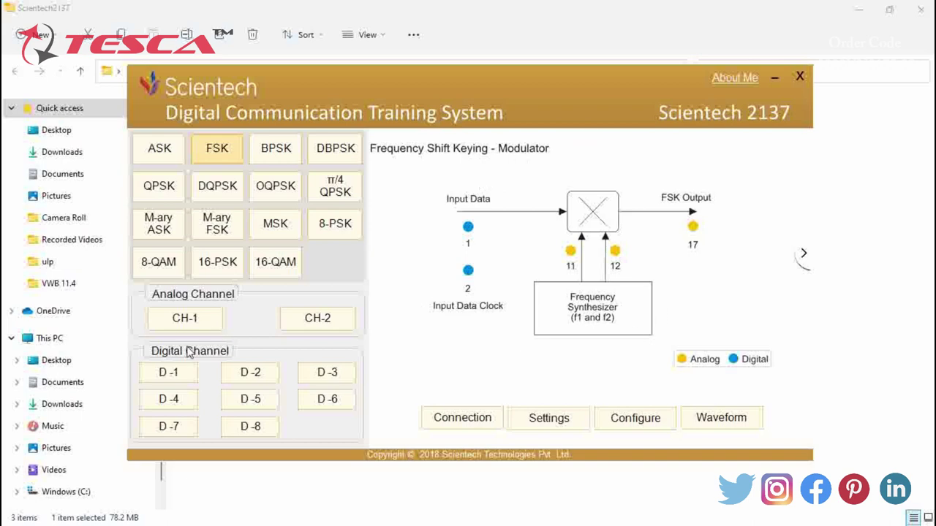
click(194, 319)
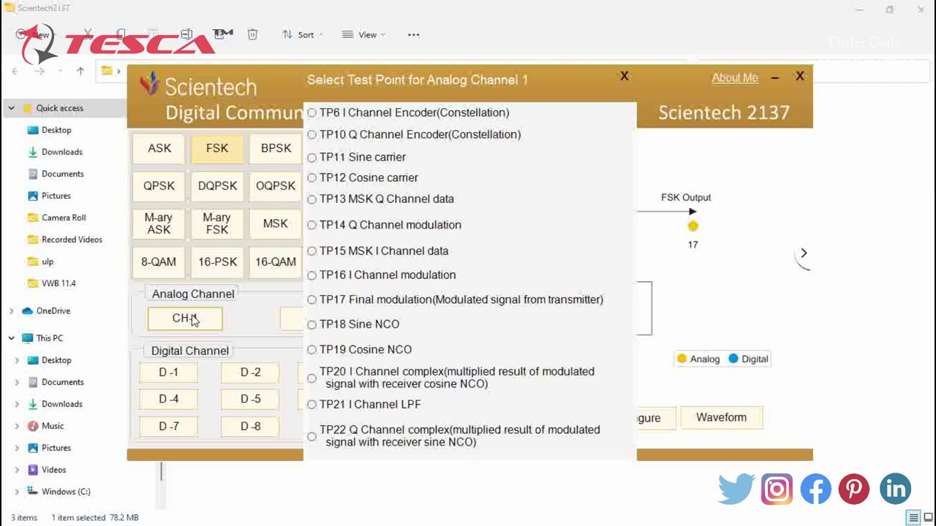
click(312, 301)
click(317, 324)
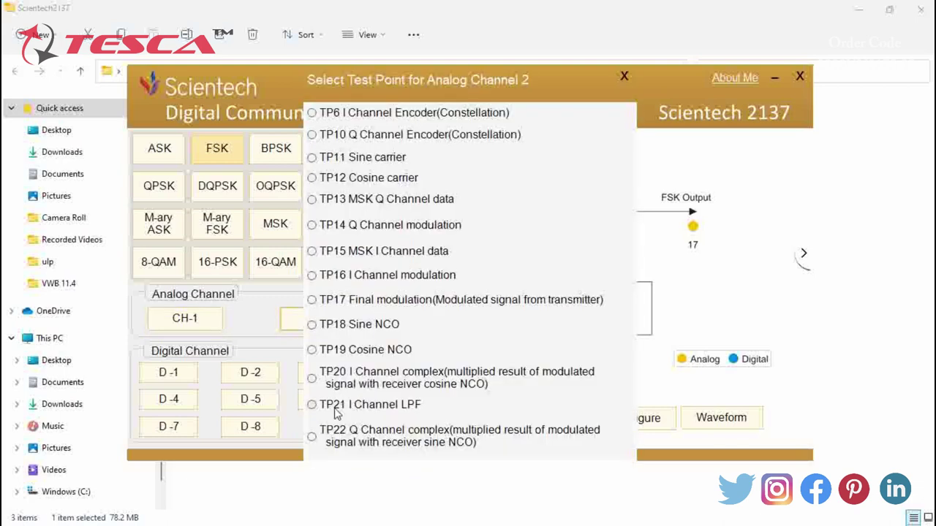
click(312, 324)
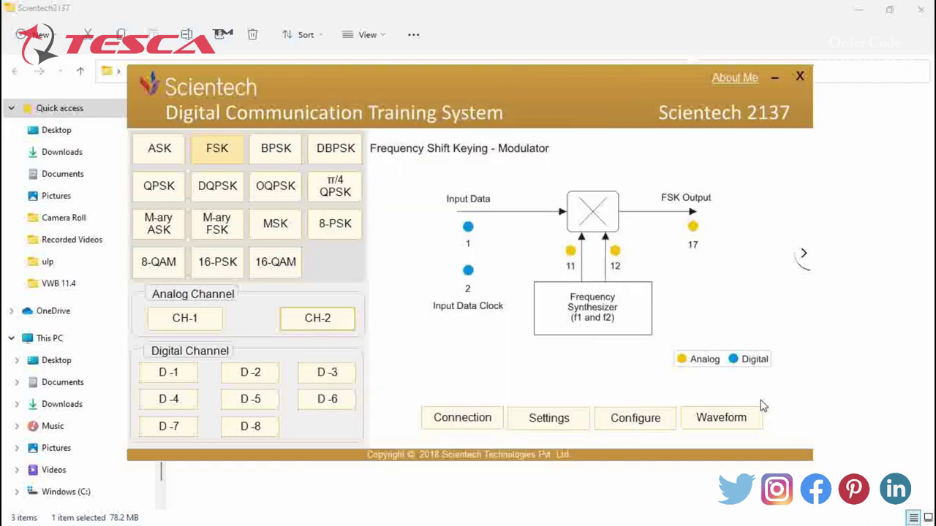
View the FSK test-point waveforms.
click(709, 421)
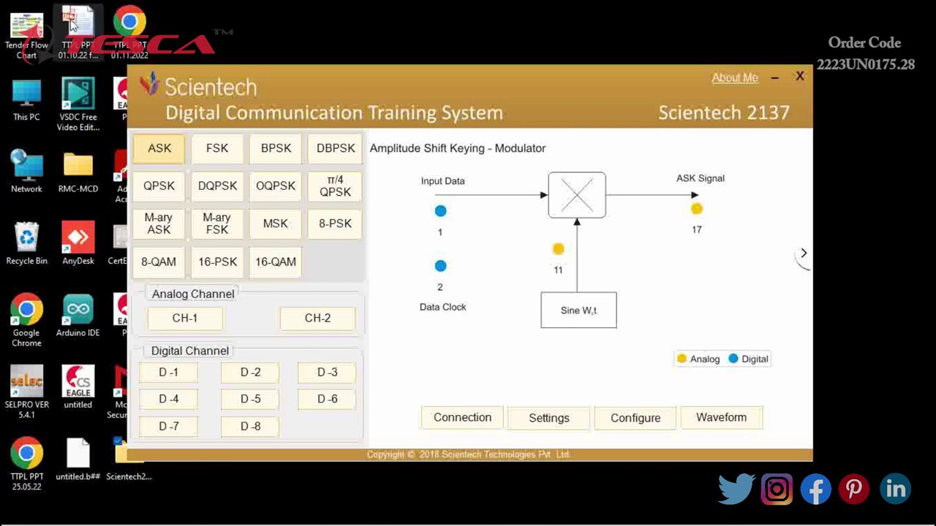
Show the DQPSK modulator with channel 1 on TP16 I Channel modulation and channel 2 on TP18 Sine NCO.
click(213, 188)
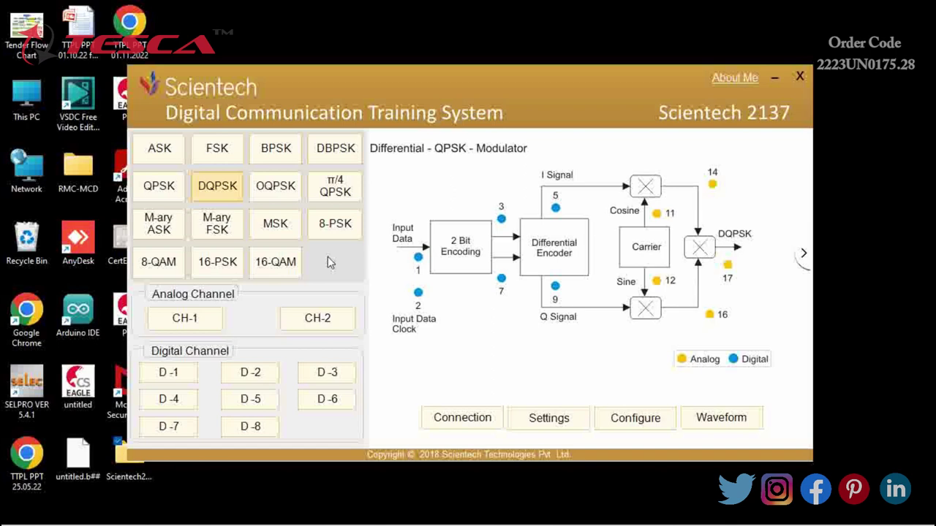
click(196, 319)
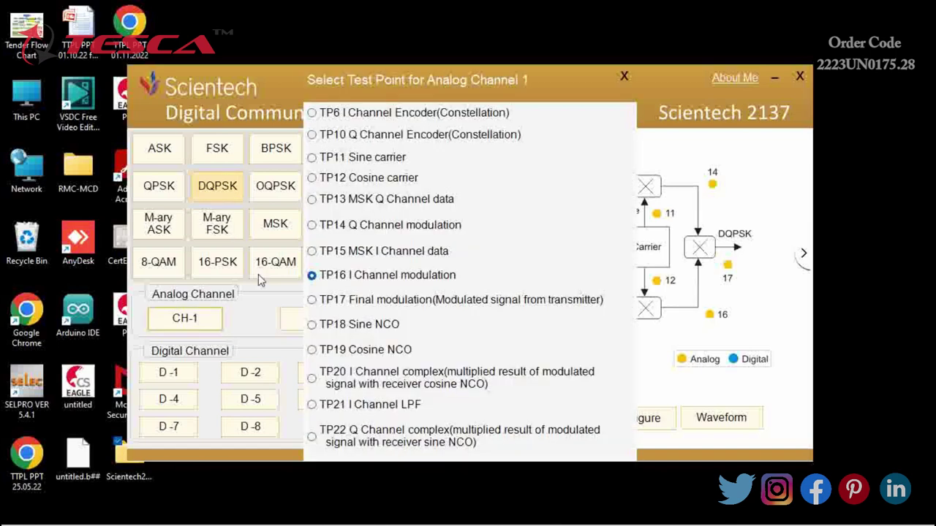
click(310, 275)
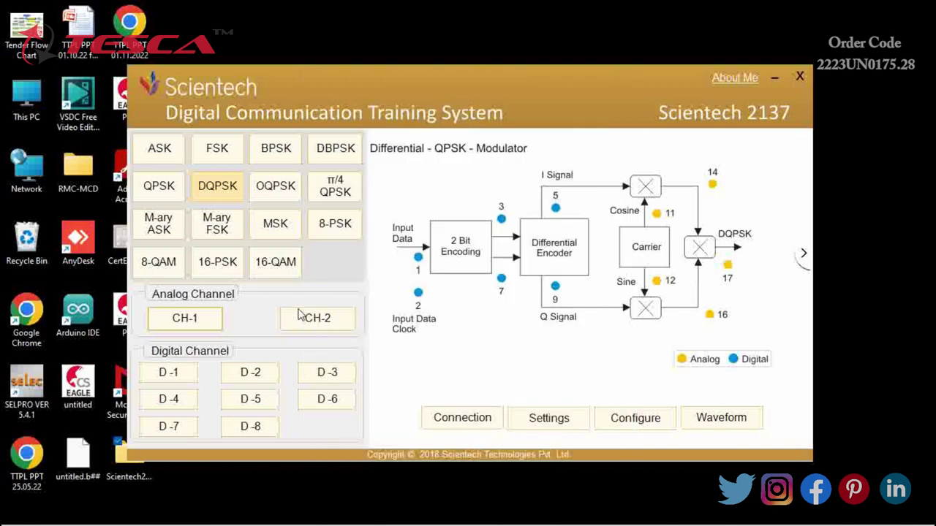
click(298, 320)
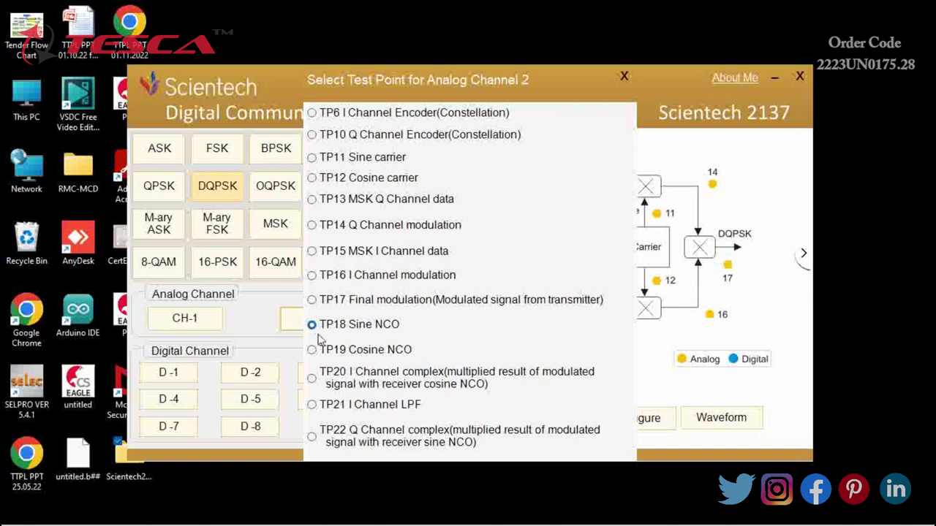
click(311, 326)
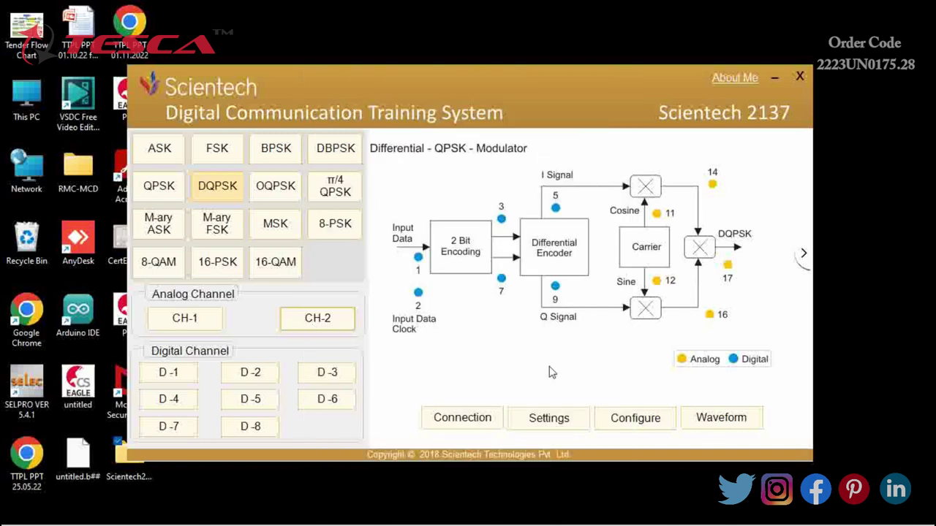
click(717, 425)
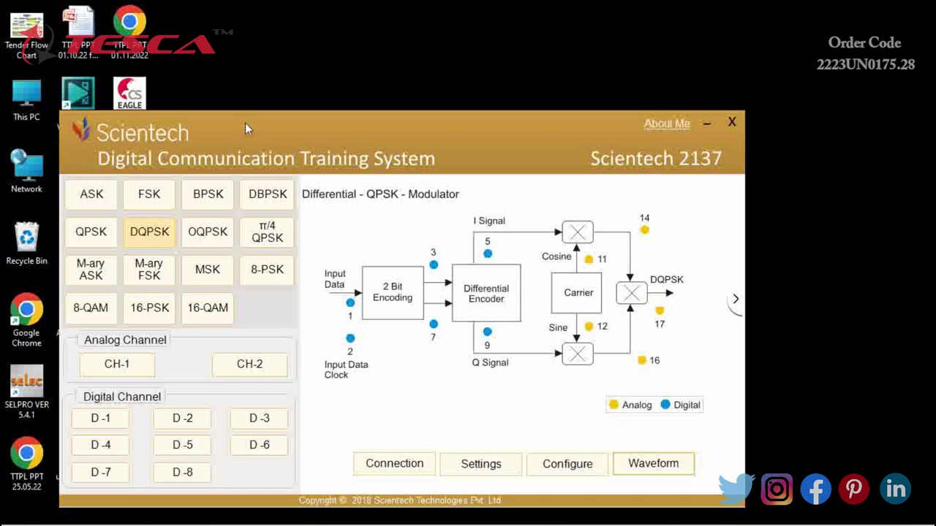
Probe the π/4 QPSK modulator at TP14 Q Channel modulation and TP20, and view its waveforms.
click(249, 234)
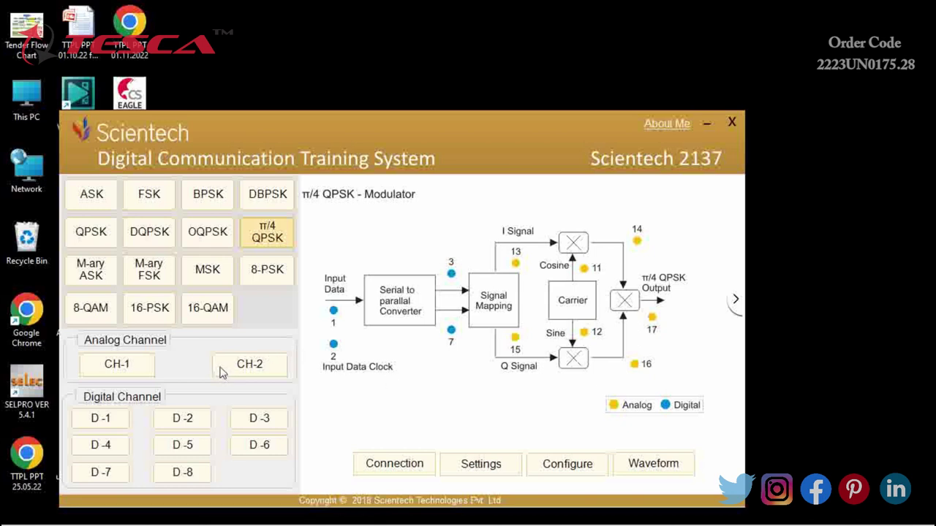
click(119, 369)
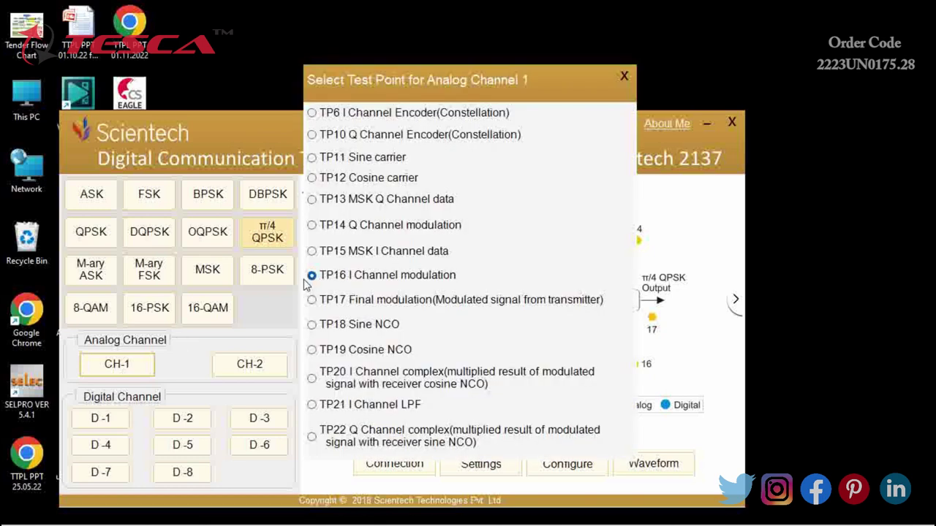
click(312, 225)
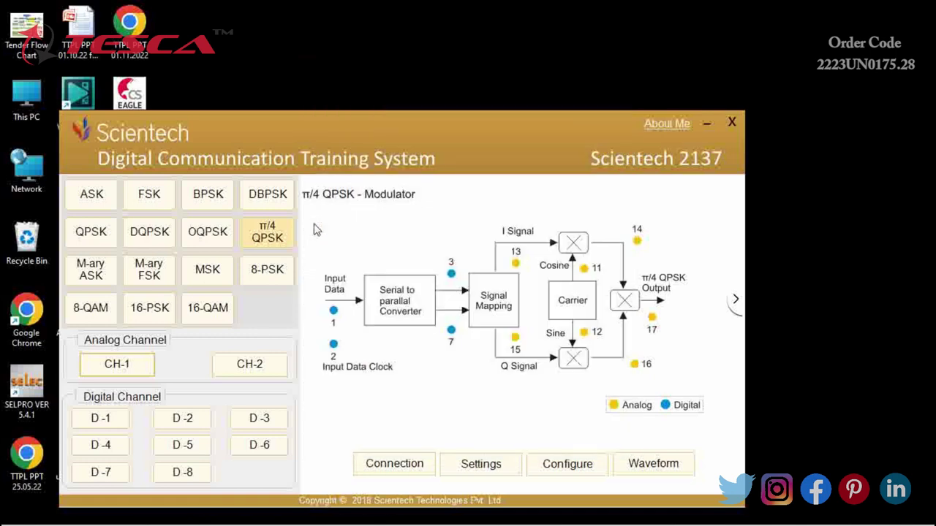
click(260, 366)
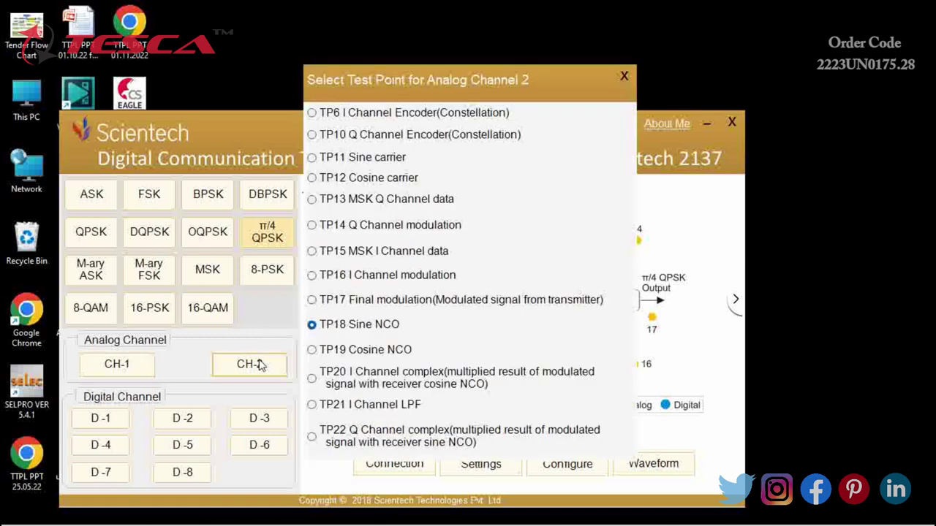
click(312, 378)
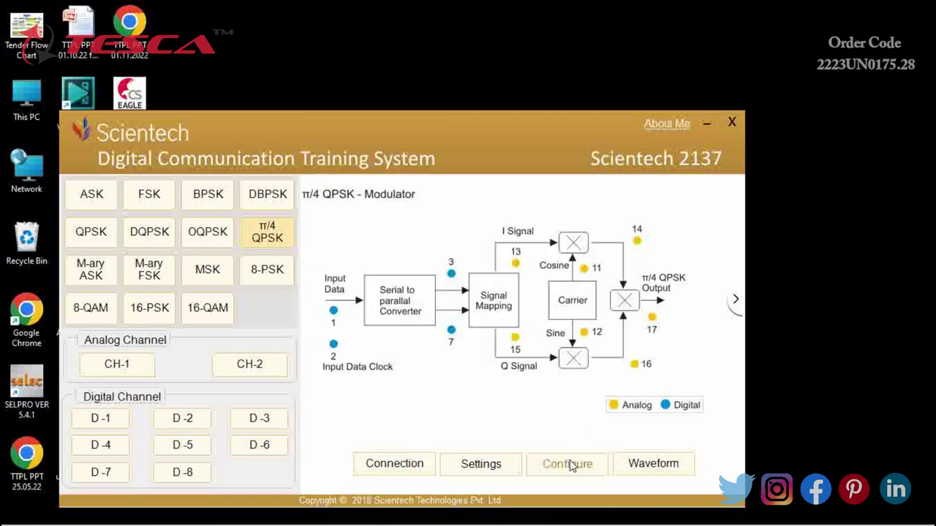
click(641, 468)
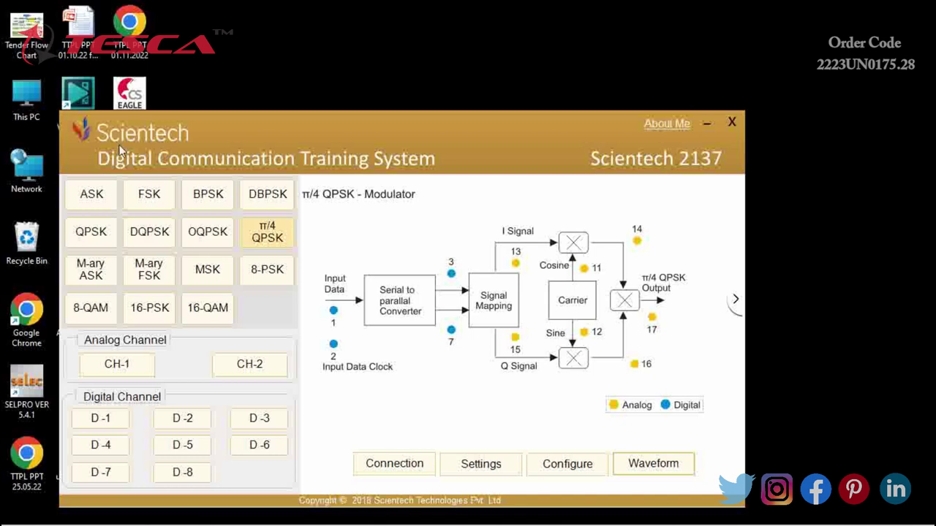
click(150, 269)
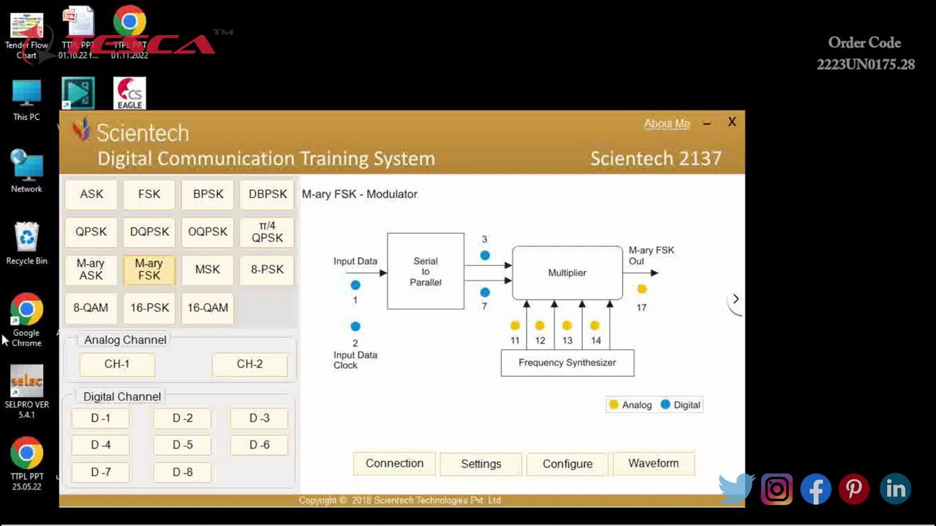
Apply M-ary FSK test points: channel 1 on TP17 Final modulation, channel 2 on TP20.
click(116, 364)
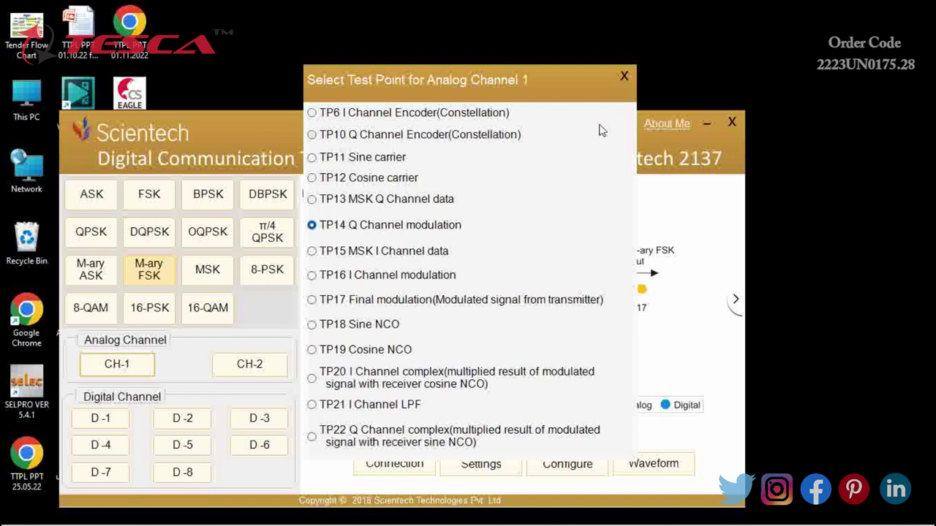
click(311, 300)
click(257, 365)
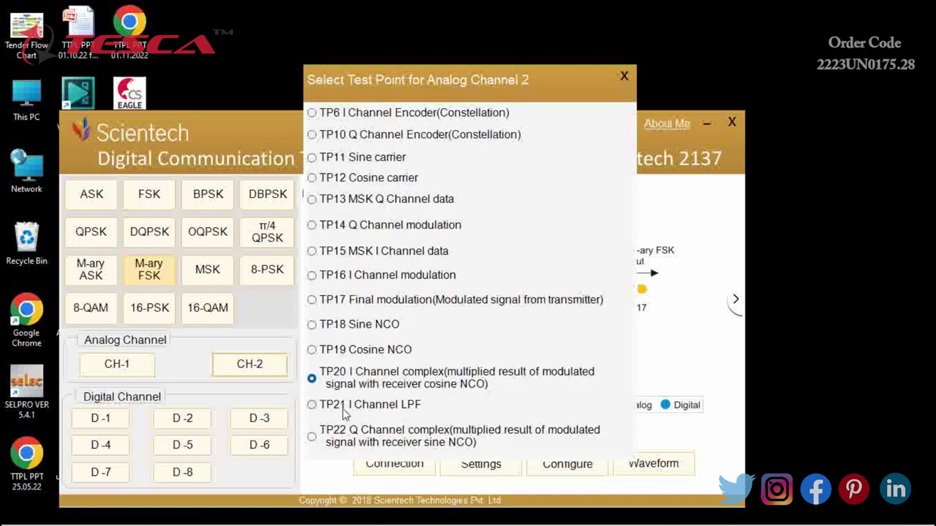
click(313, 379)
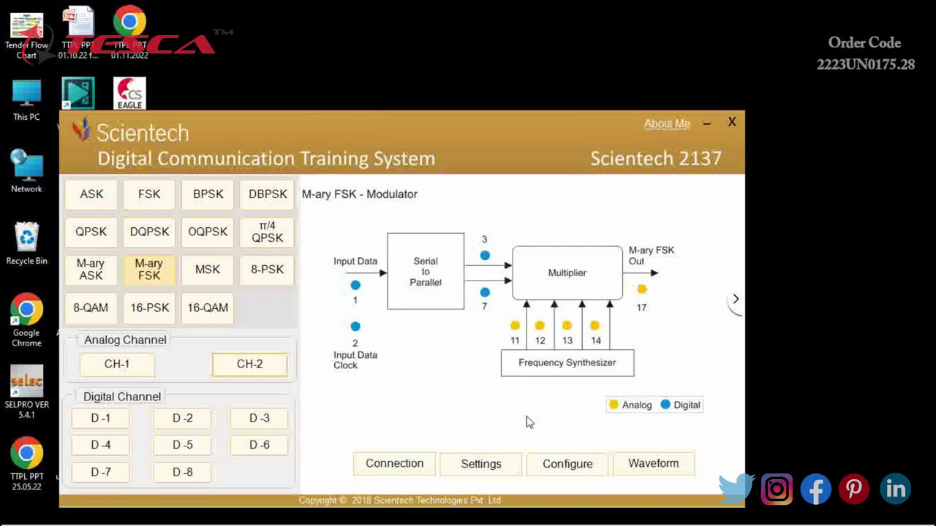
click(567, 468)
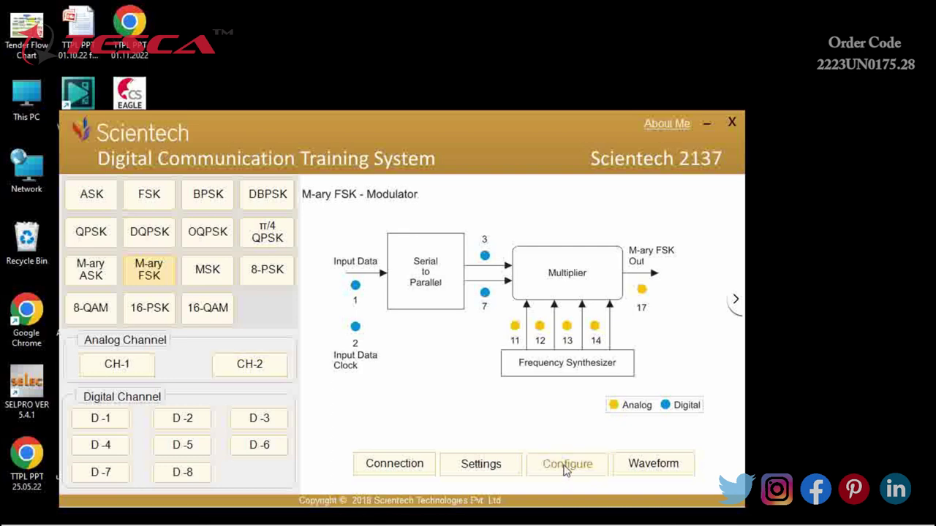
click(654, 463)
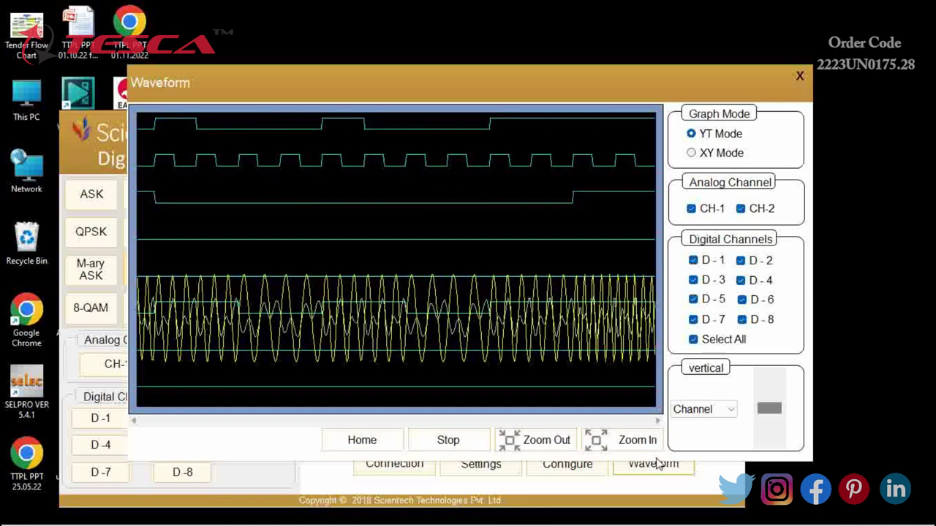
click(393, 439)
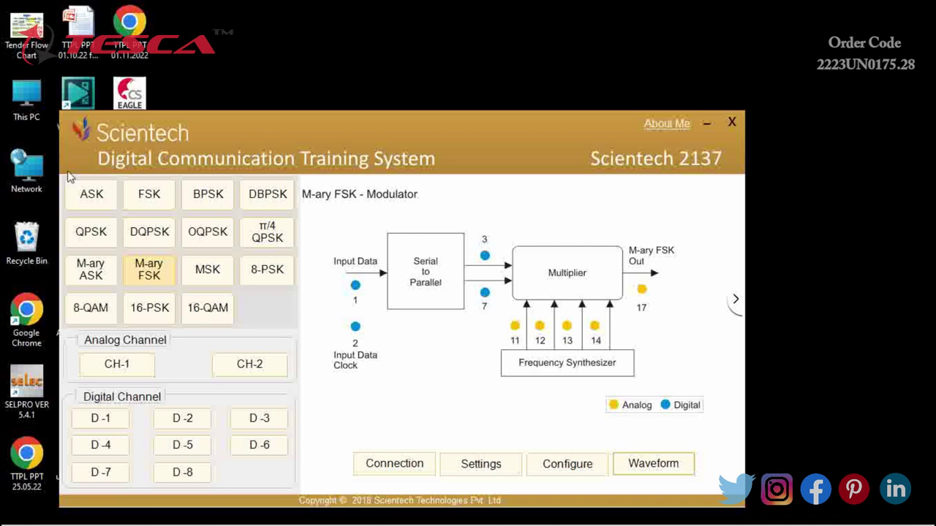
click(90, 313)
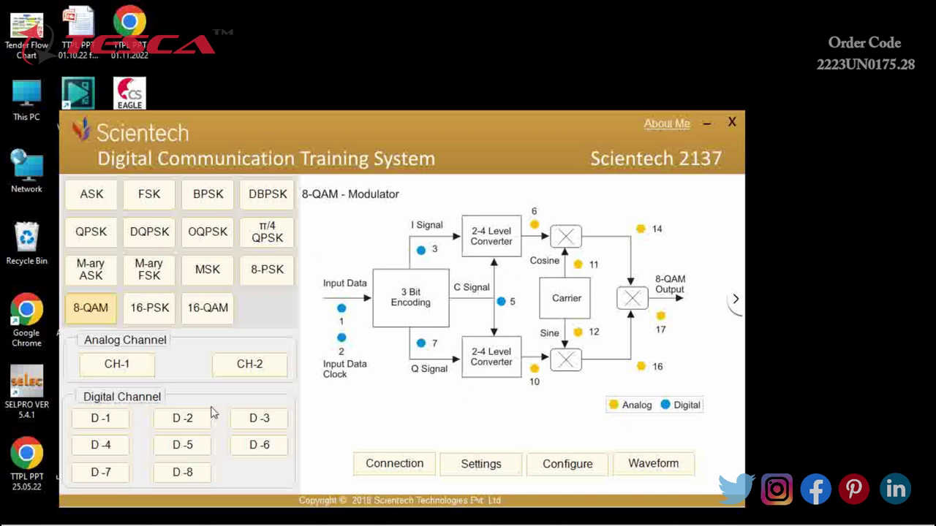
Apply 8-QAM test points: channel 1 on TP6, channel 2 on TP18 Sine NCO.
click(105, 368)
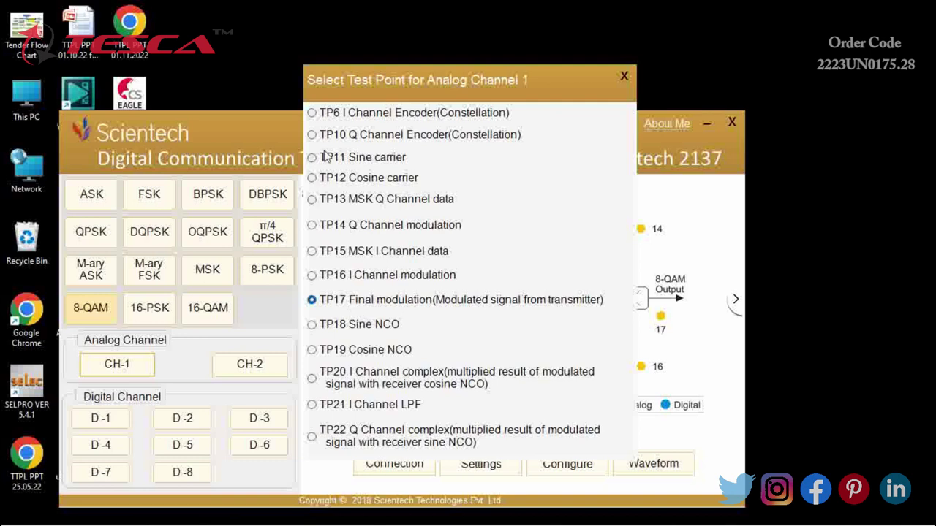
click(312, 113)
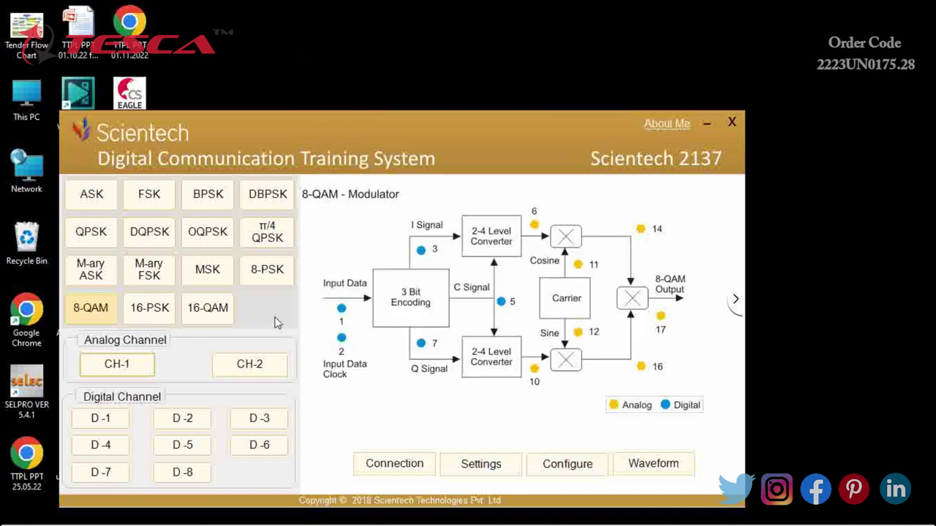
click(254, 369)
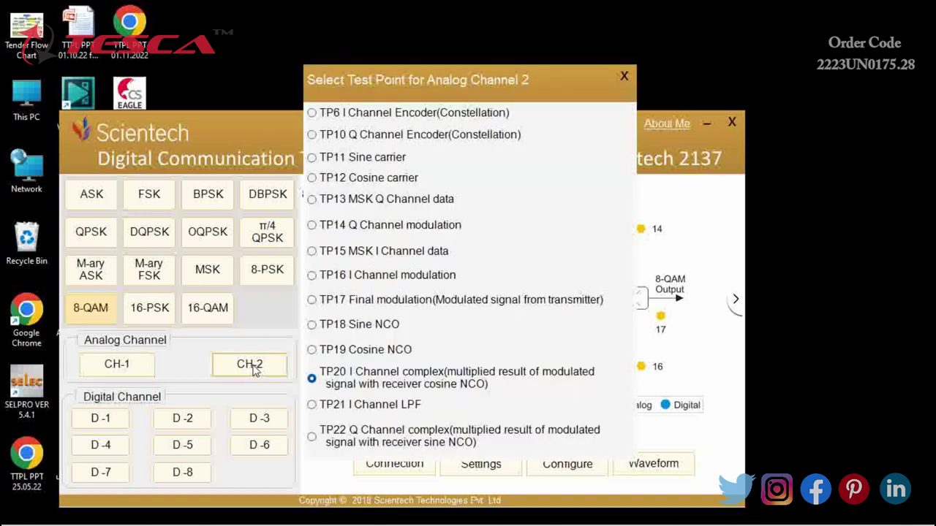
click(312, 325)
click(566, 471)
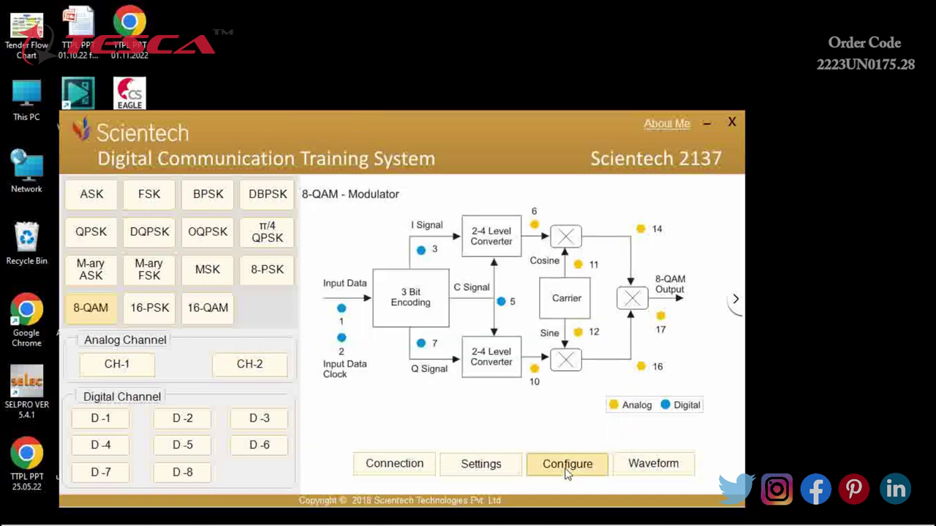
click(663, 465)
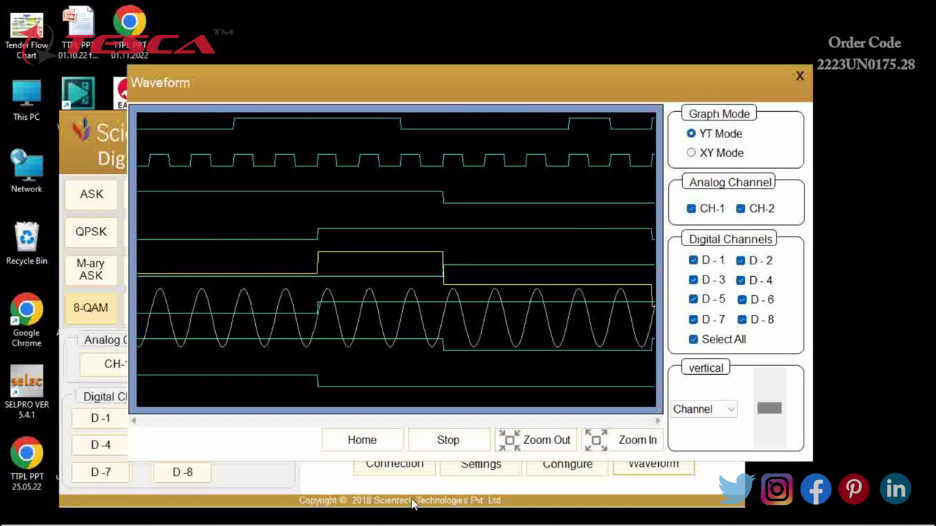
click(378, 465)
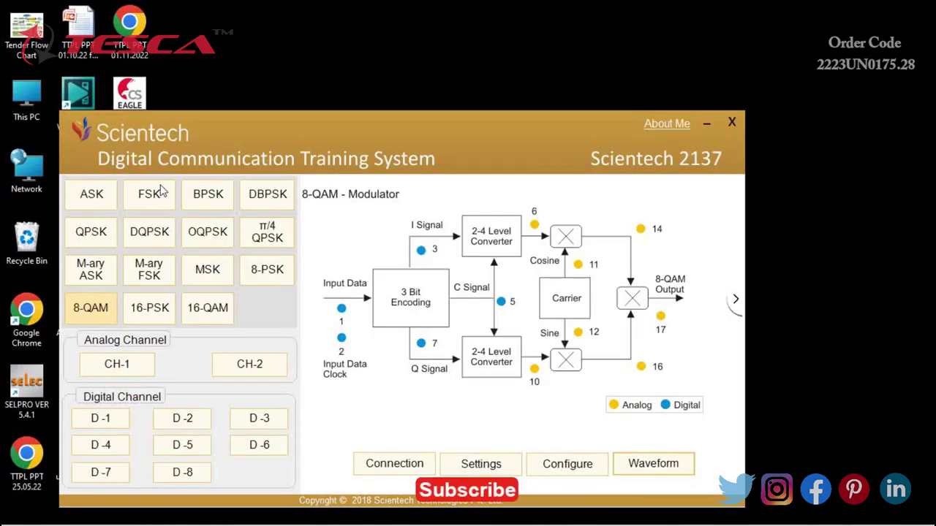
Show 16-PSK waveforms with channel 1 on TP17 Final modulation and channel 2 on TP18 Sine NCO.
click(169, 209)
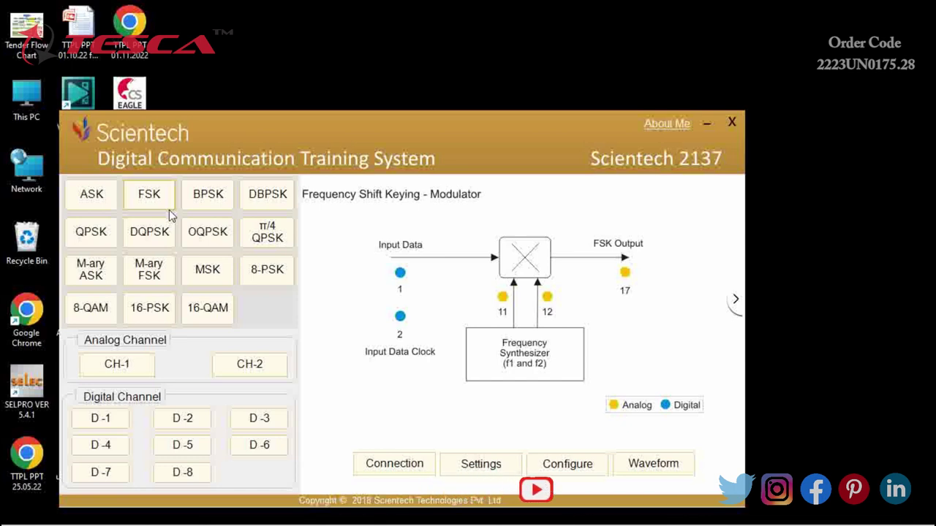
click(134, 313)
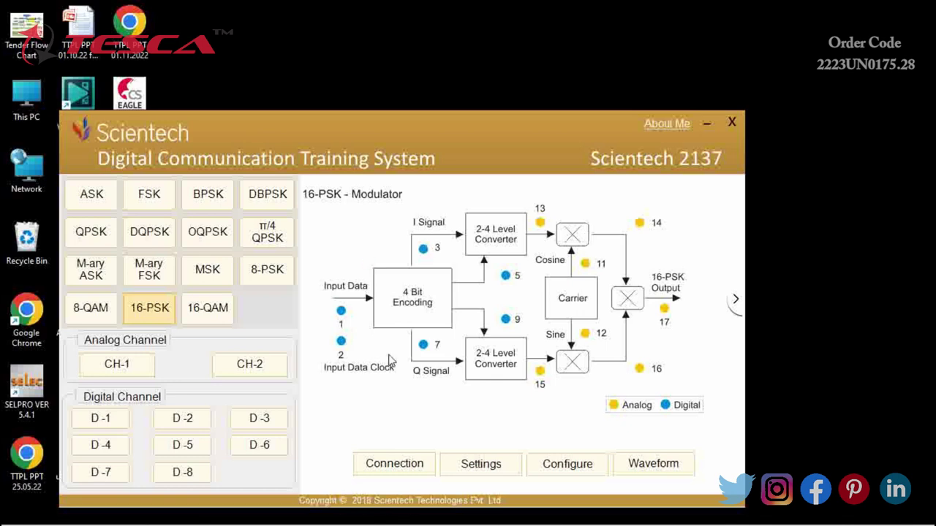
click(120, 371)
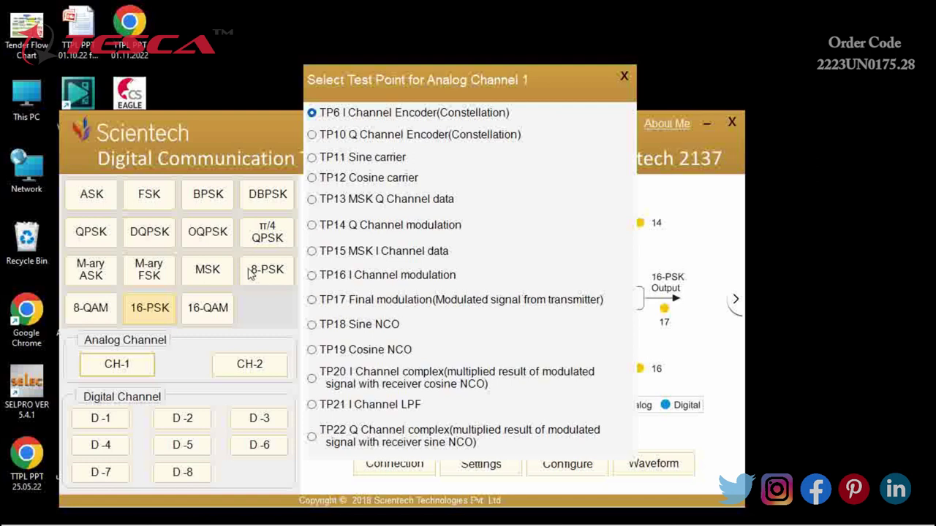
click(313, 301)
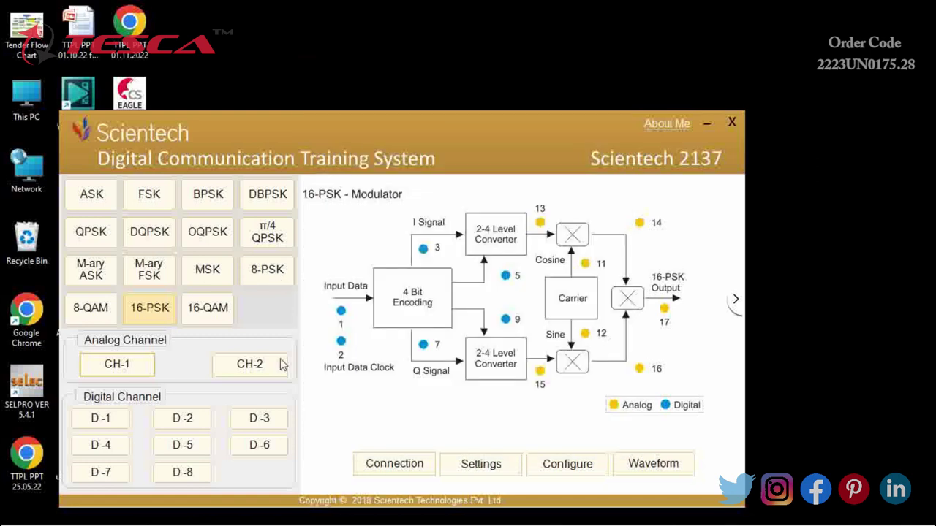
click(277, 364)
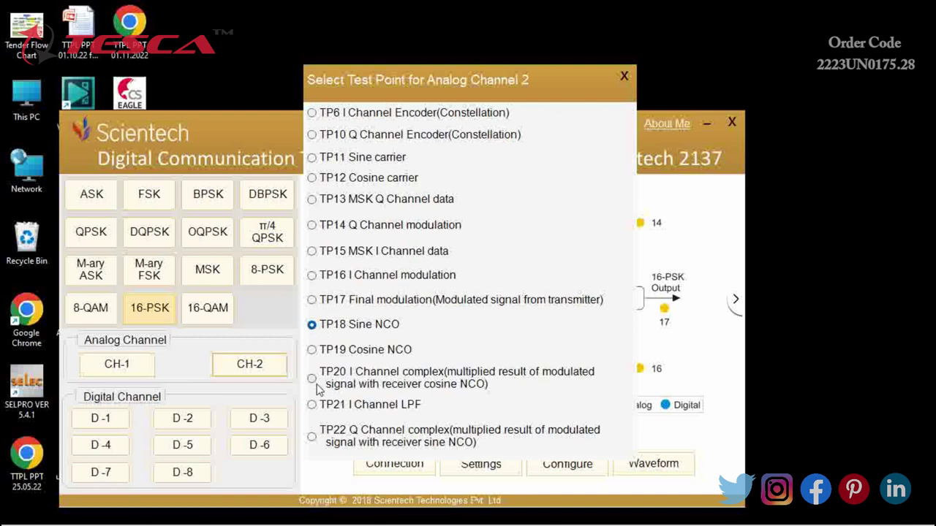
click(316, 439)
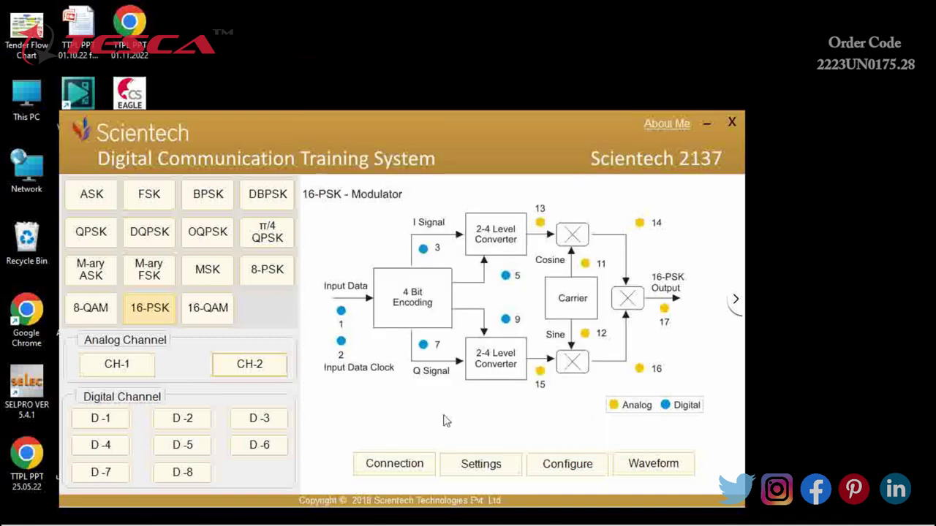
click(651, 469)
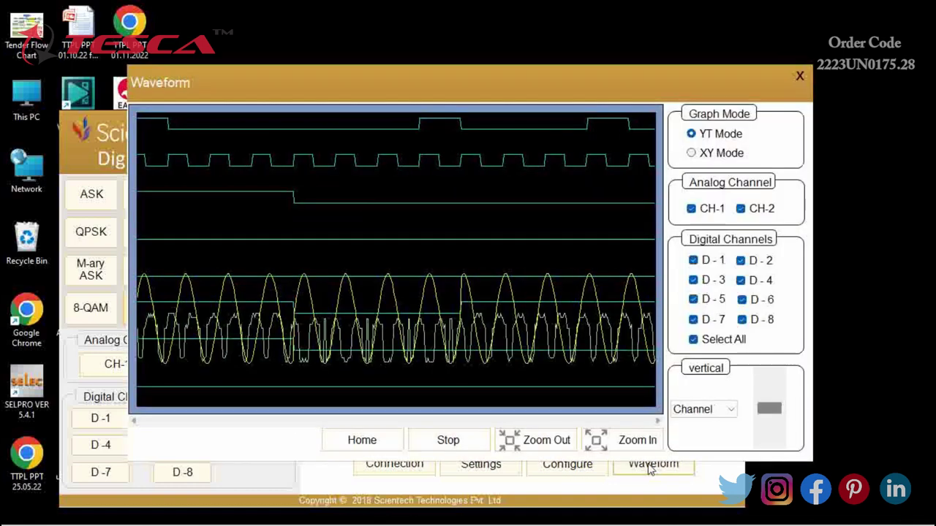